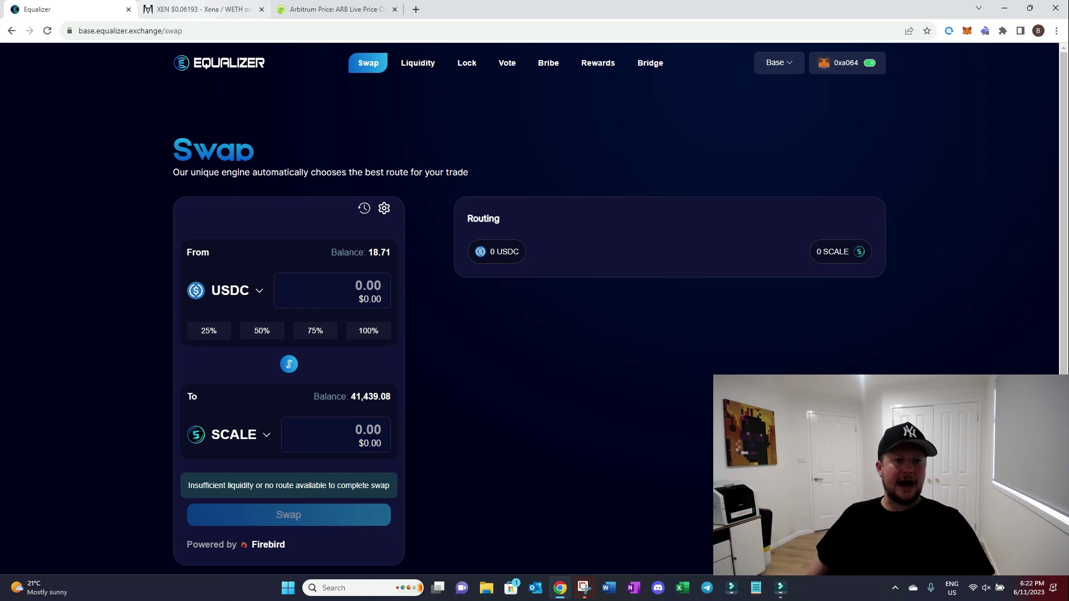
Copy the XEN contract address from DexScreener's XEN/WETH pair page, then start a CoinGecko coin search.
{"action": "left_click", "coordinate": [195, 9]}
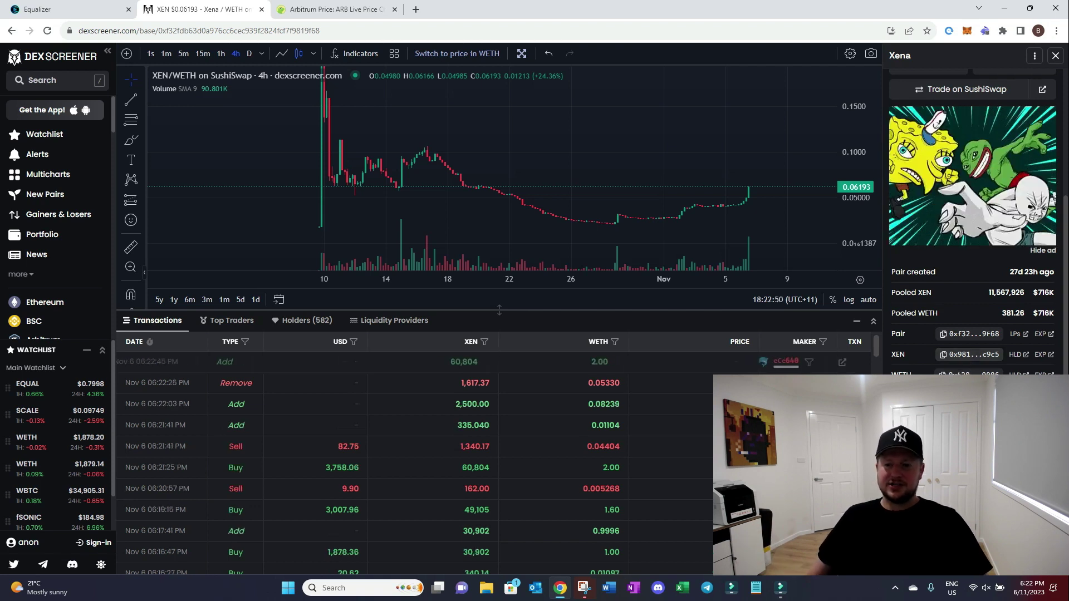
{"action": "left_click", "coordinate": [970, 354]}
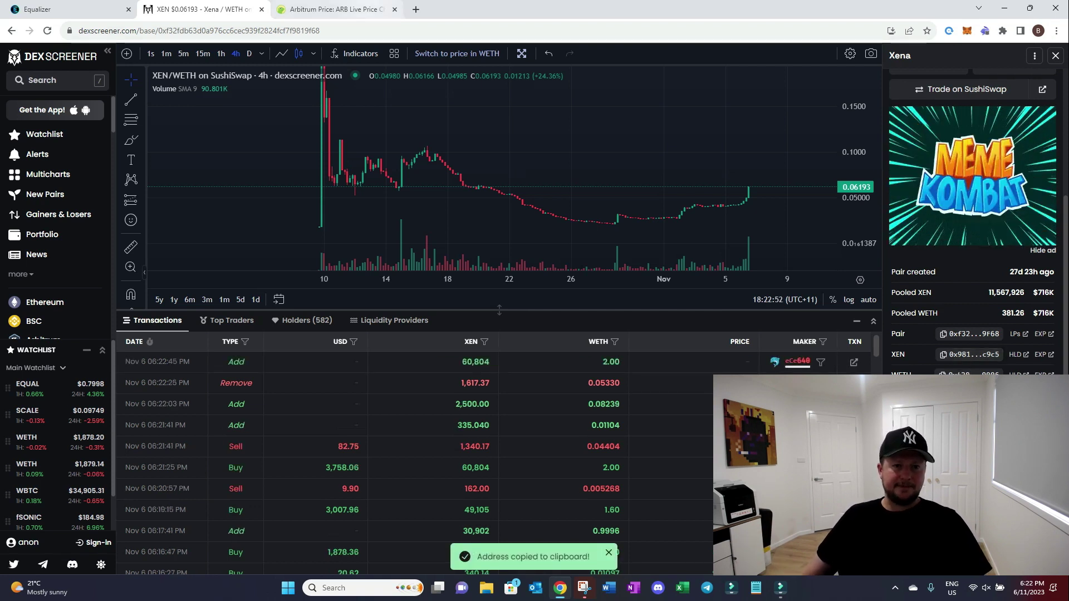
{"action": "key", "text": "ctrl+Tab"}
{"action": "key", "text": "/"}
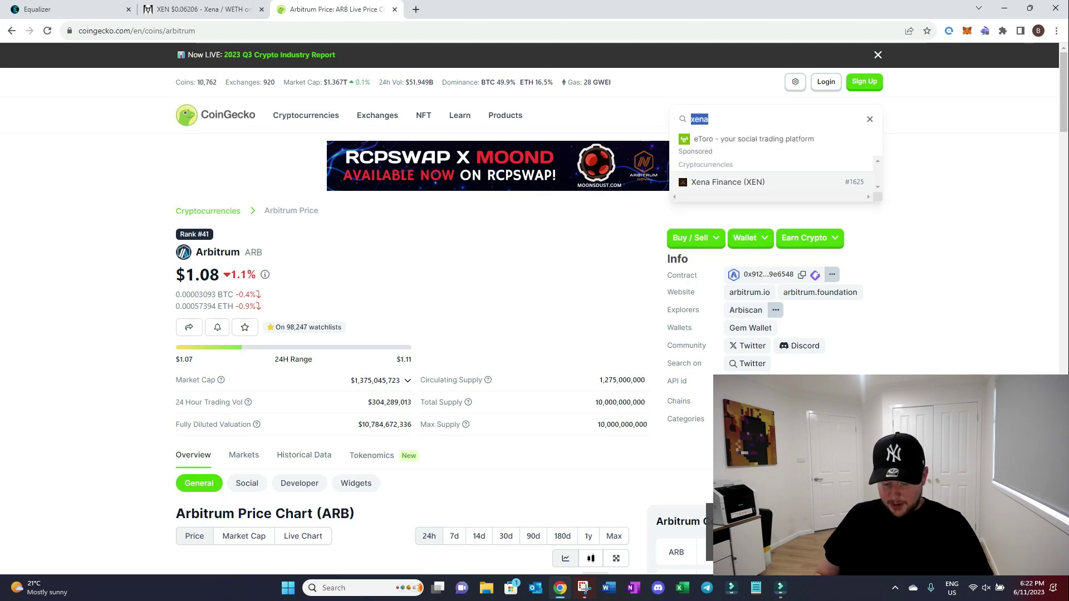
Look up 'xena' on CoinGecko, view the Xena Finance (XEN) page, then return to the XEN/WETH chart.
{"action": "type", "text": "xena"}
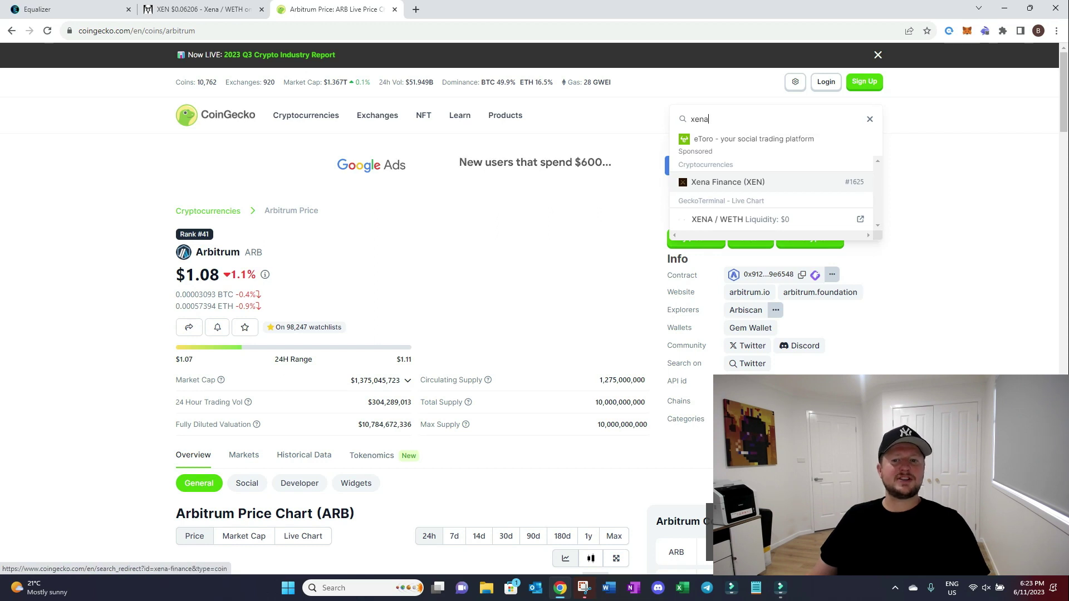
{"action": "left_click", "coordinate": [728, 182]}
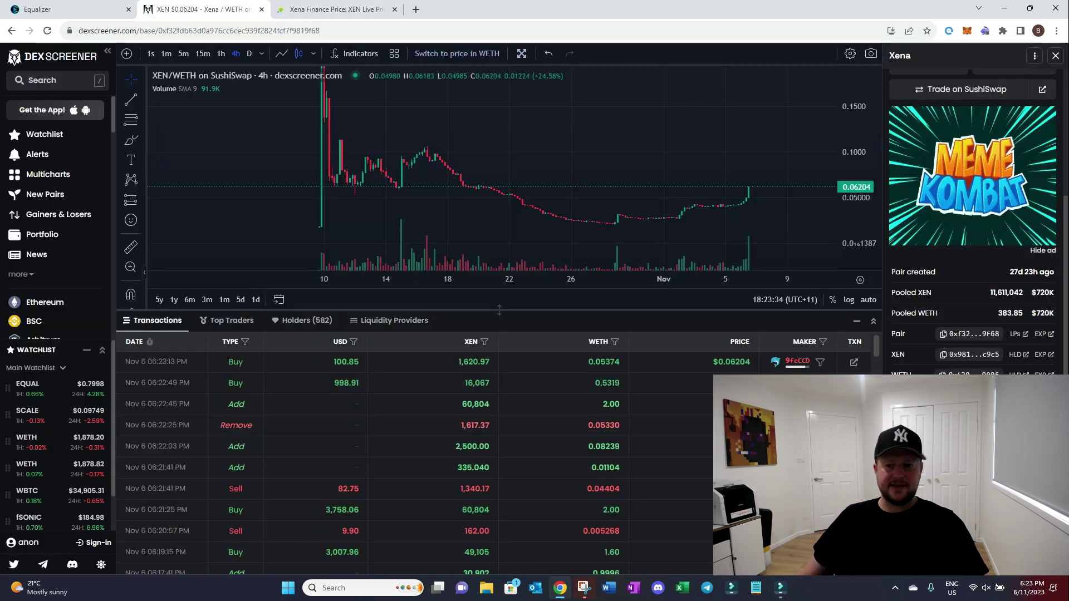
{"action": "left_click", "coordinate": [201, 9]}
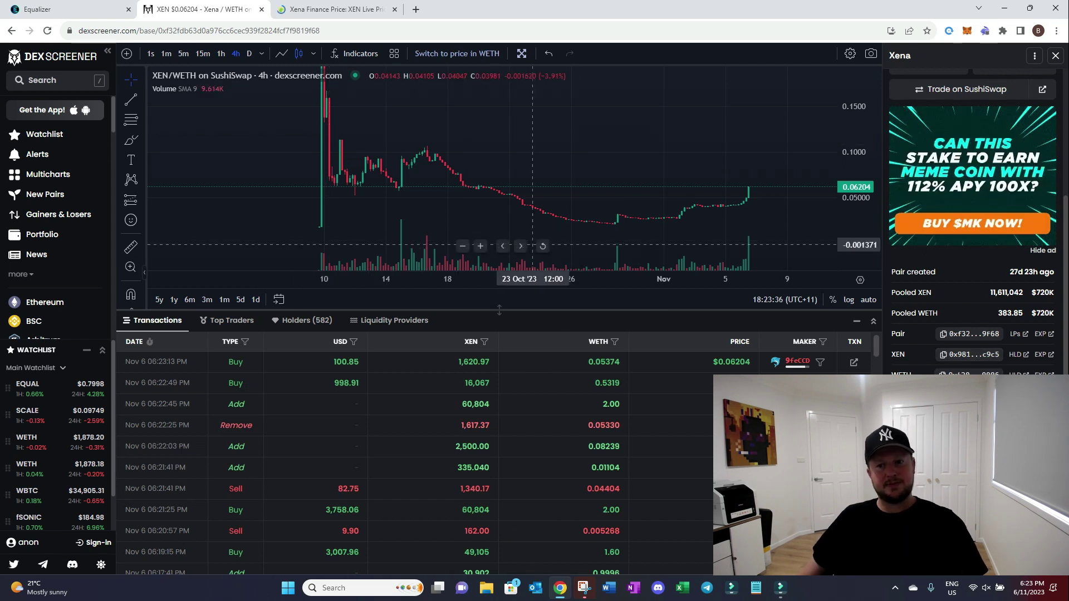
In Equalizer's receive-token list, paste the XEN contract address and confirm XEN is among the imported tokens.
{"action": "left_click", "coordinate": [67, 9]}
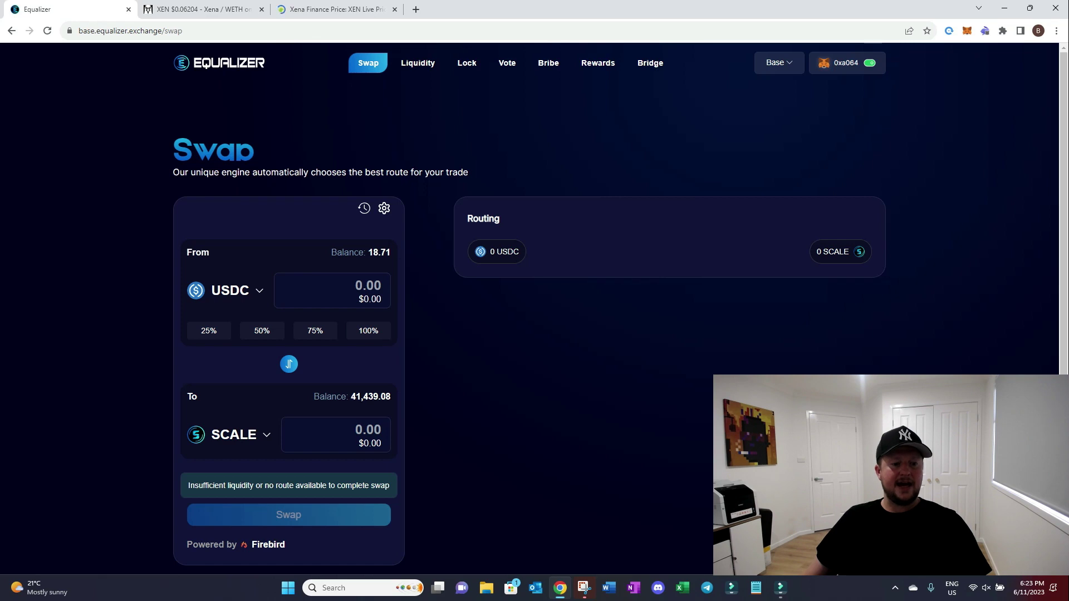
{"action": "key", "text": "ctrl+v"}
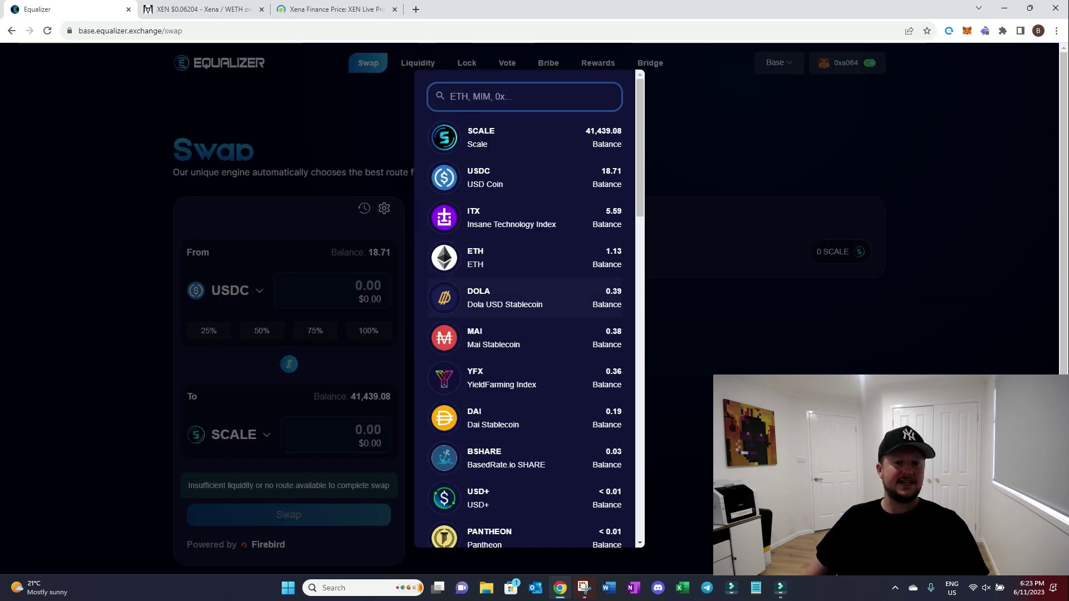
{"action": "scroll", "coordinate": [529, 306], "scroll_direction": "down", "scroll_amount": 20}
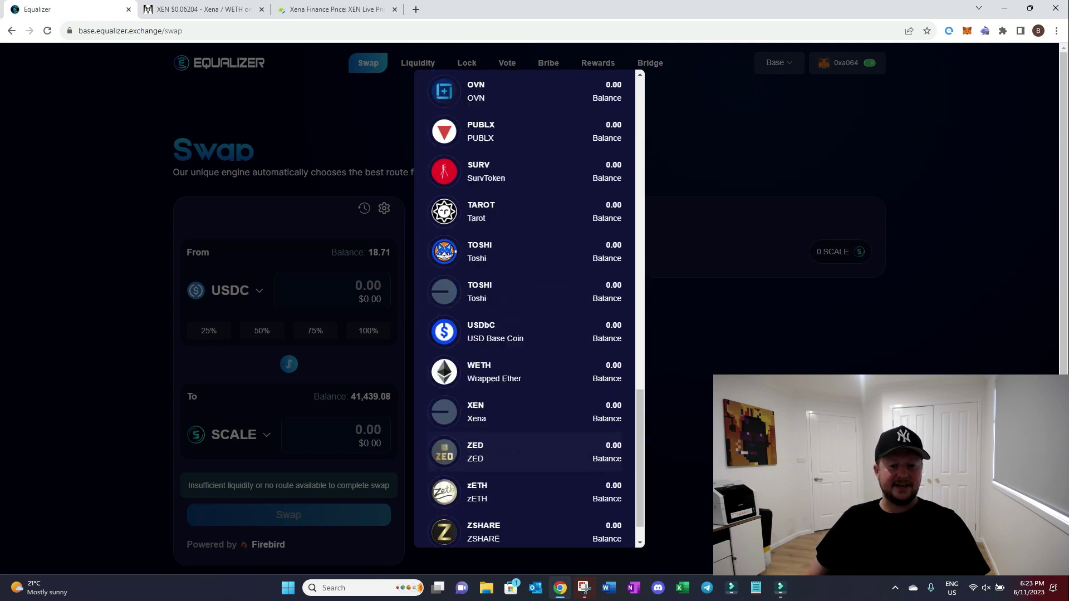
{"action": "left_click", "coordinate": [524, 525]}
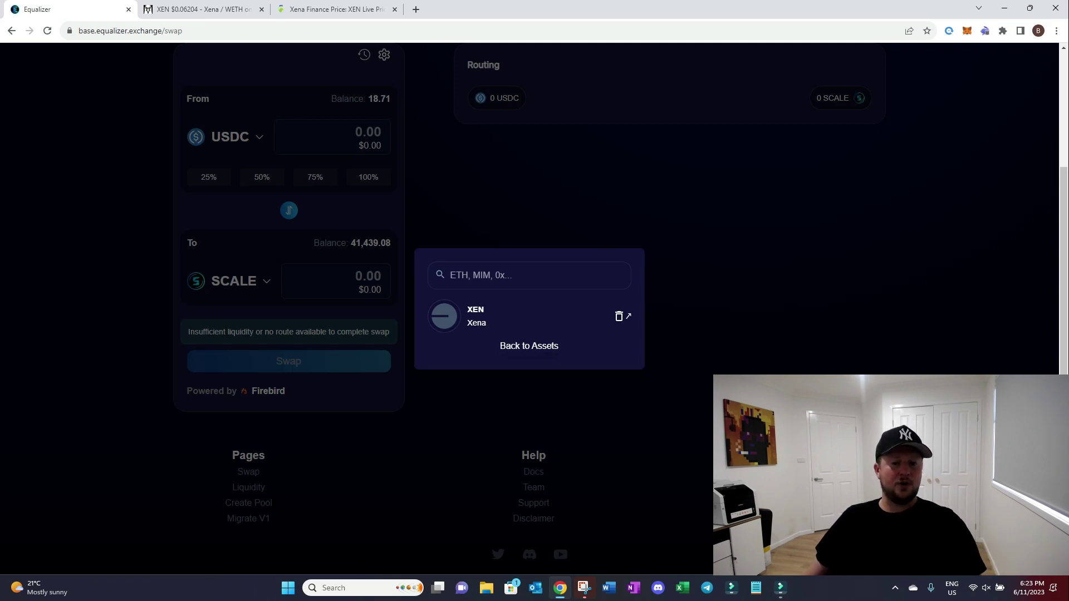
Pick XEN from the full token list as the token to receive for USDC.
{"action": "left_click", "coordinate": [529, 346]}
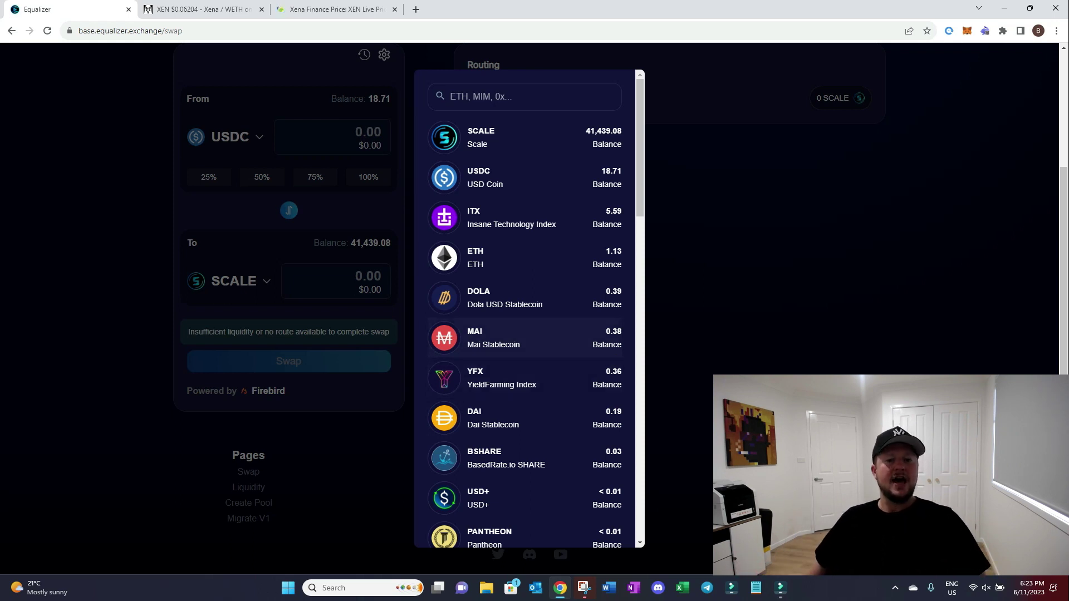
{"action": "scroll", "coordinate": [523, 297], "scroll_direction": "down", "scroll_amount": 8}
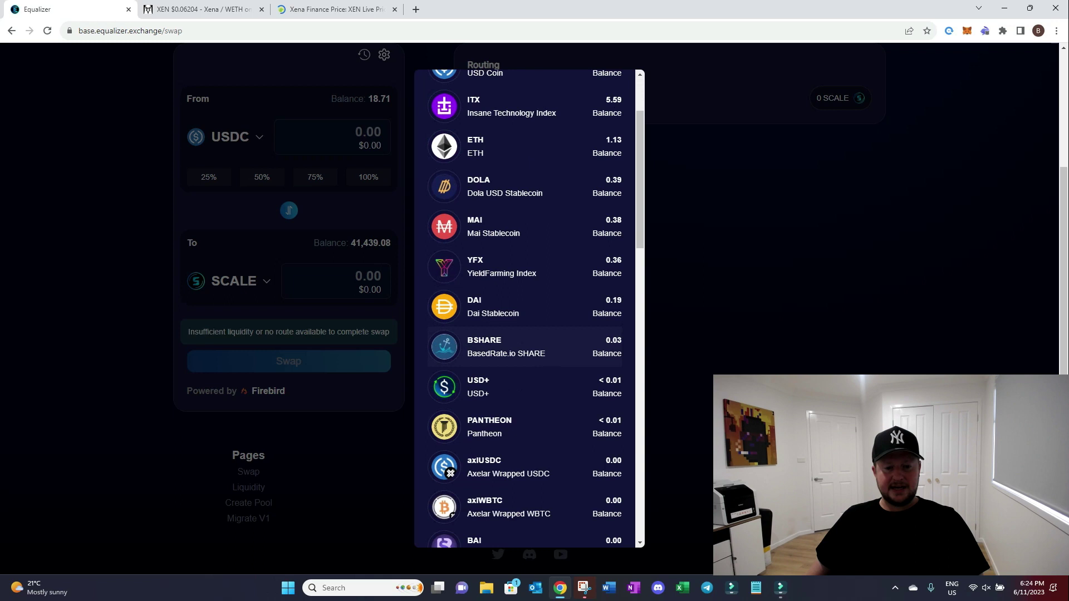
{"action": "scroll", "coordinate": [524, 390], "scroll_direction": "down", "scroll_amount": 10}
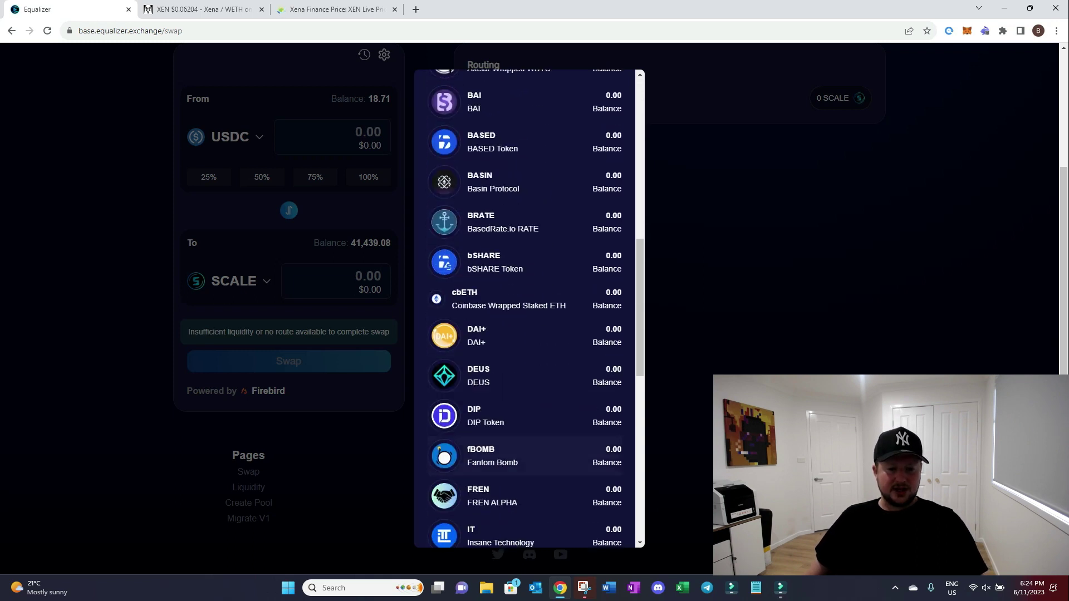
{"action": "scroll", "coordinate": [523, 371], "scroll_direction": "down", "scroll_amount": 2}
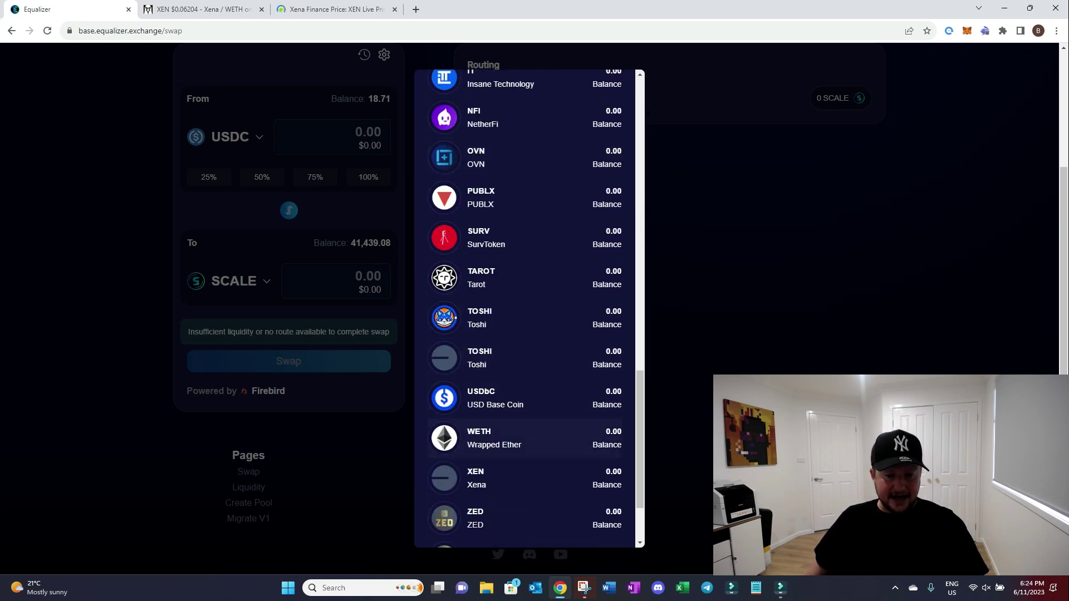
{"action": "left_click", "coordinate": [523, 433]}
{"action": "scroll", "coordinate": [620, 308], "scroll_direction": "up", "scroll_amount": 2}
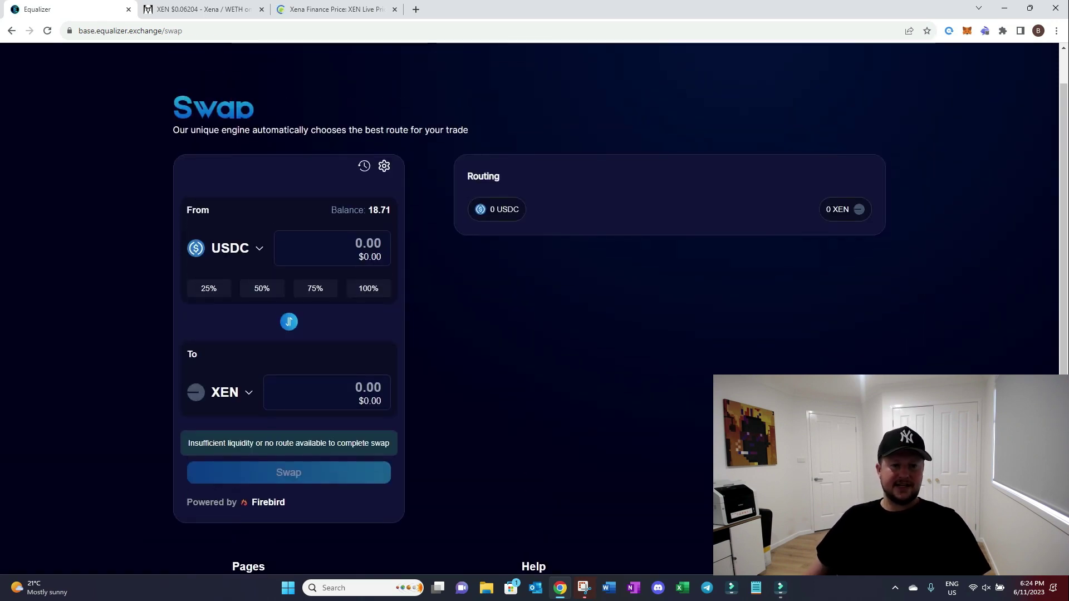
Enter 1 USDC as the amount to swap for XEN.
{"action": "type", "text": "1"}
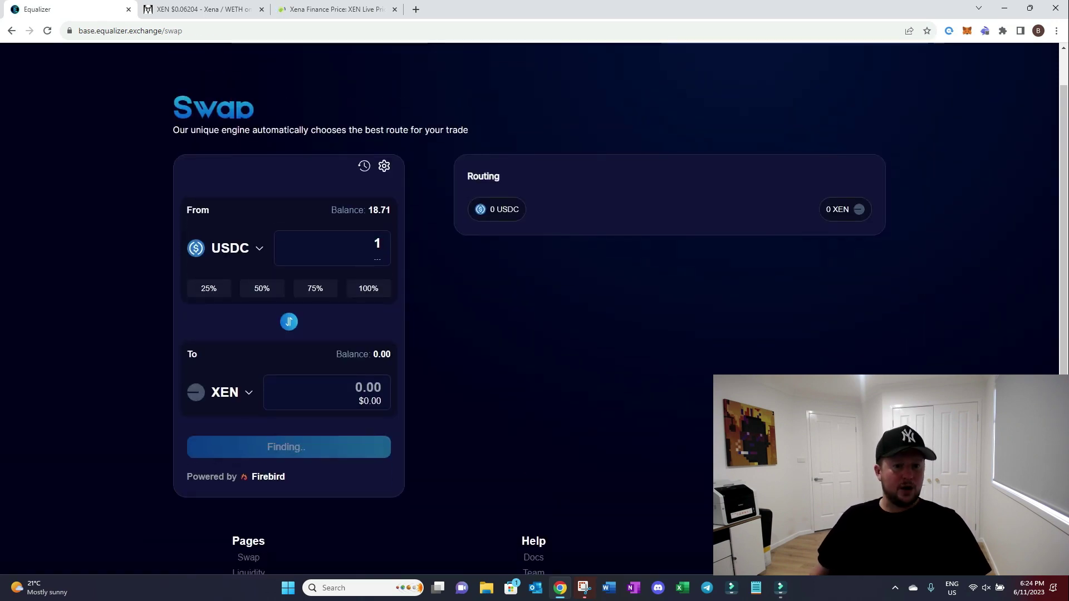
{"action": "scroll", "coordinate": [534, 307], "scroll_direction": "down", "scroll_amount": 1}
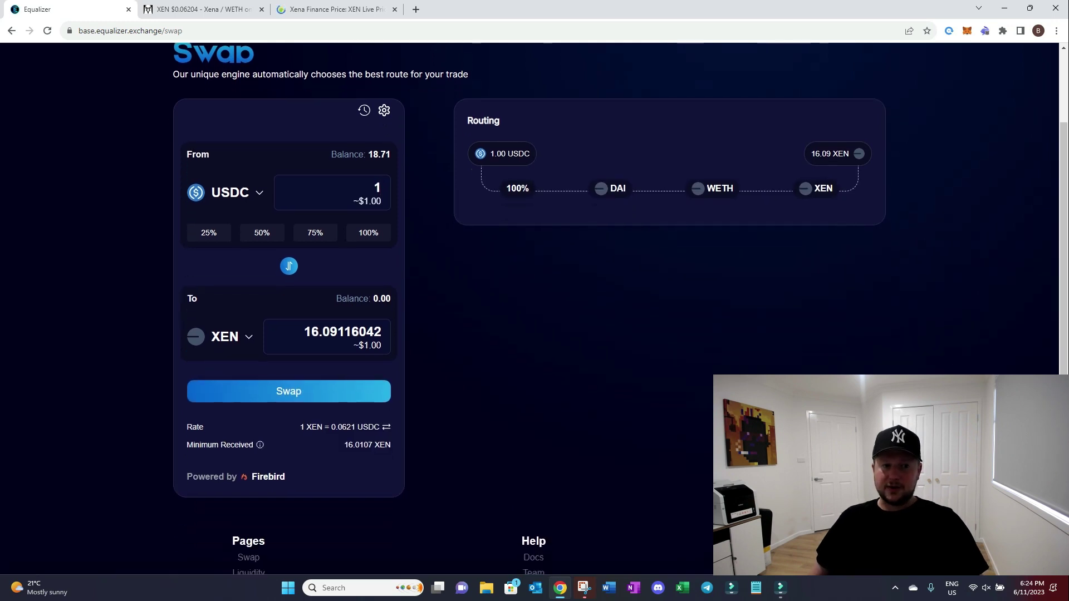
{"action": "scroll", "coordinate": [535, 306], "scroll_direction": "up", "scroll_amount": 3}
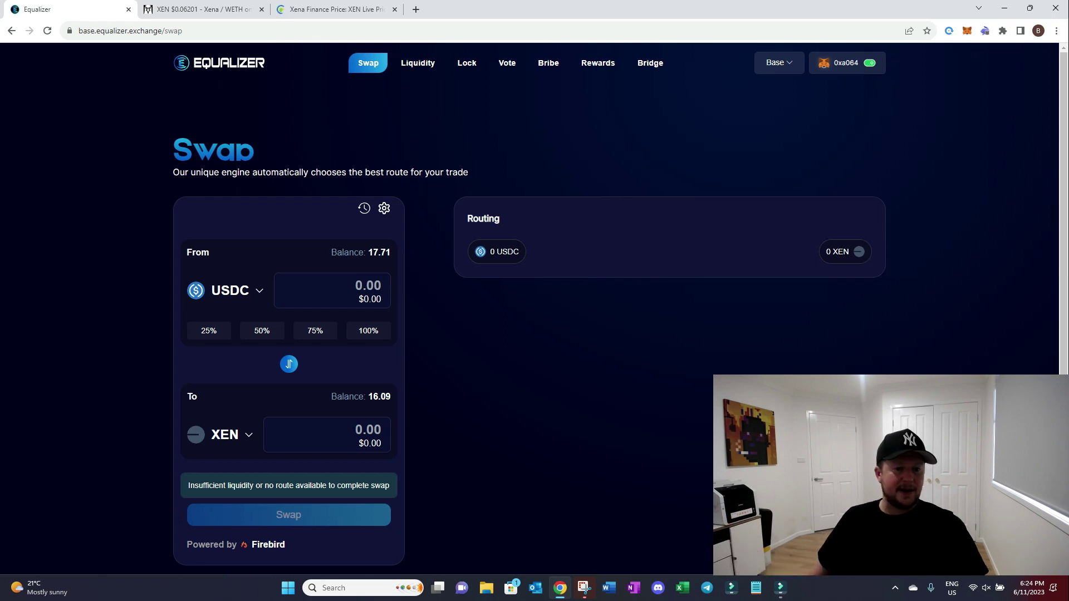
Reverse the swap to XEN→USDC and search the liquidity pools for 'xen', finding no XEN pool.
{"action": "left_click", "coordinate": [288, 364]}
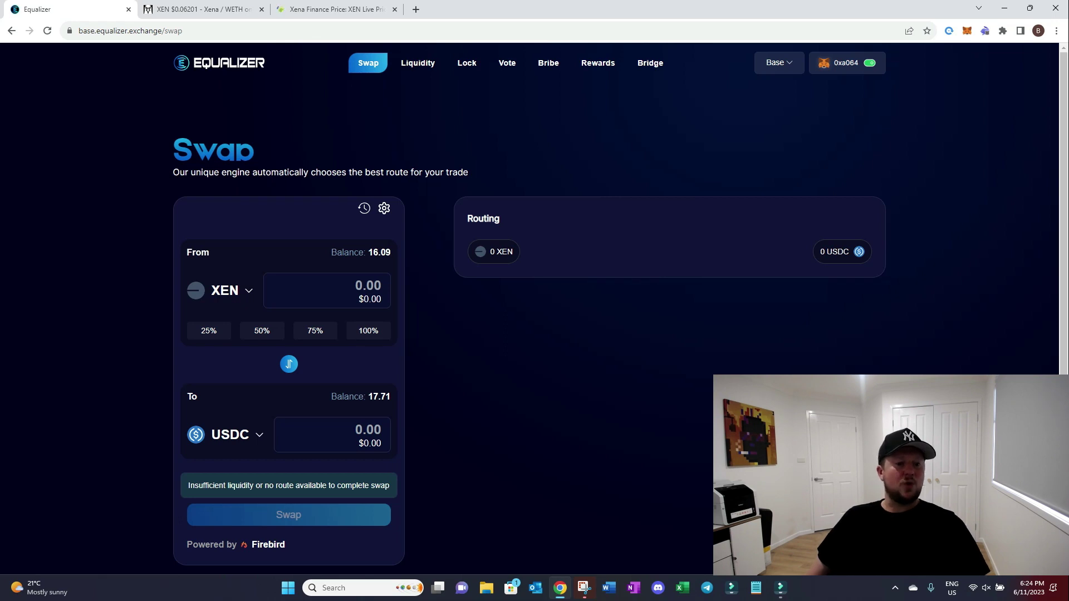
{"action": "left_click", "coordinate": [417, 63]}
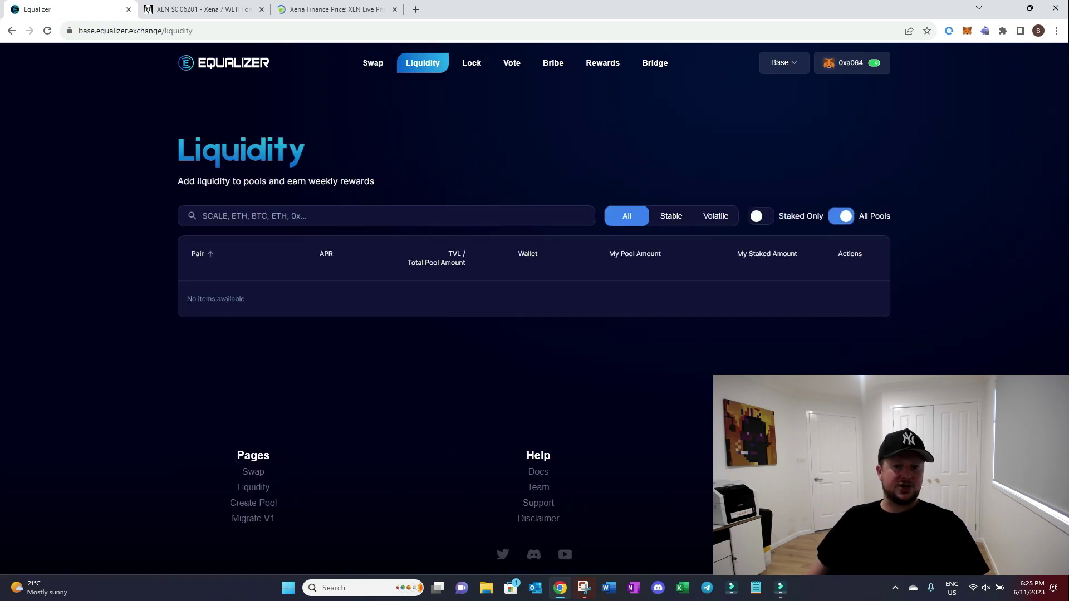
{"action": "left_click", "coordinate": [265, 216]}
{"action": "type", "text": "xen"}
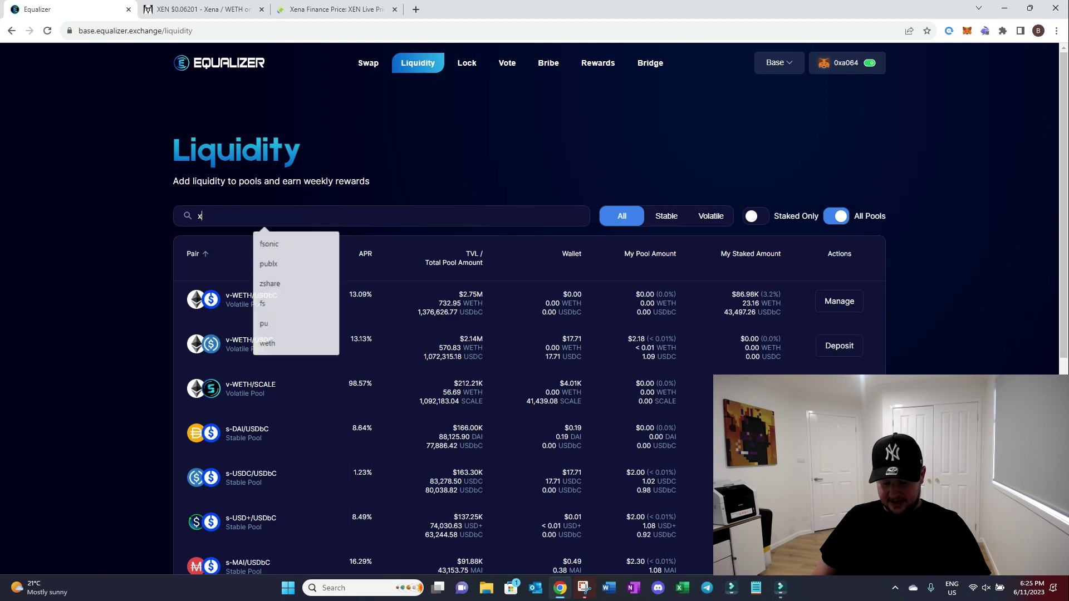
{"action": "key", "text": "BackSpace"}
{"action": "key", "text": "BackSpace"}
{"action": "type", "text": "en"}
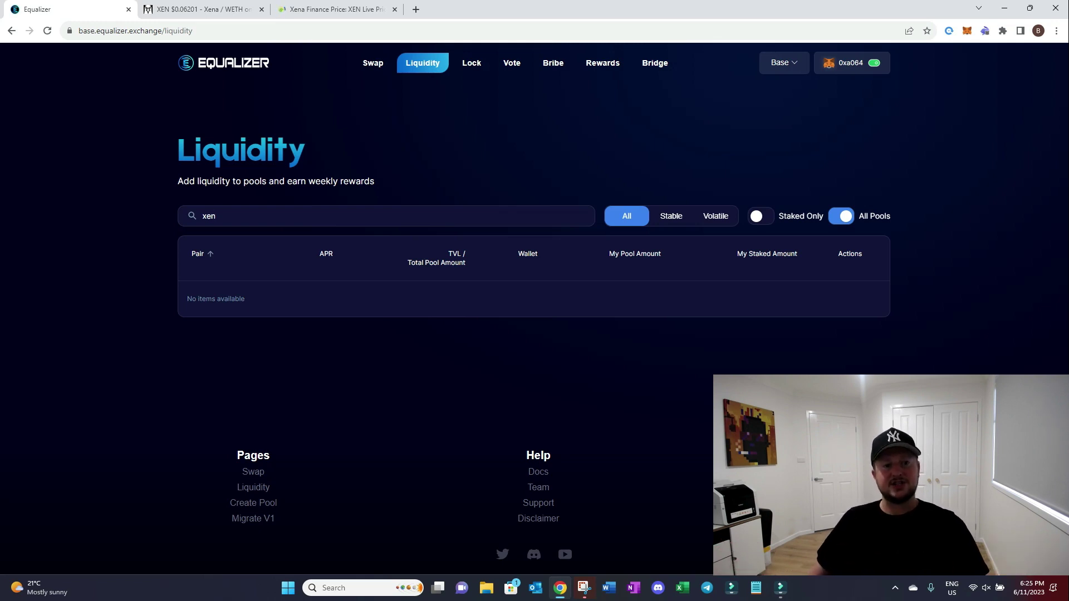
{"action": "key", "text": "BackSpace"}
{"action": "key", "text": "BackSpace"}
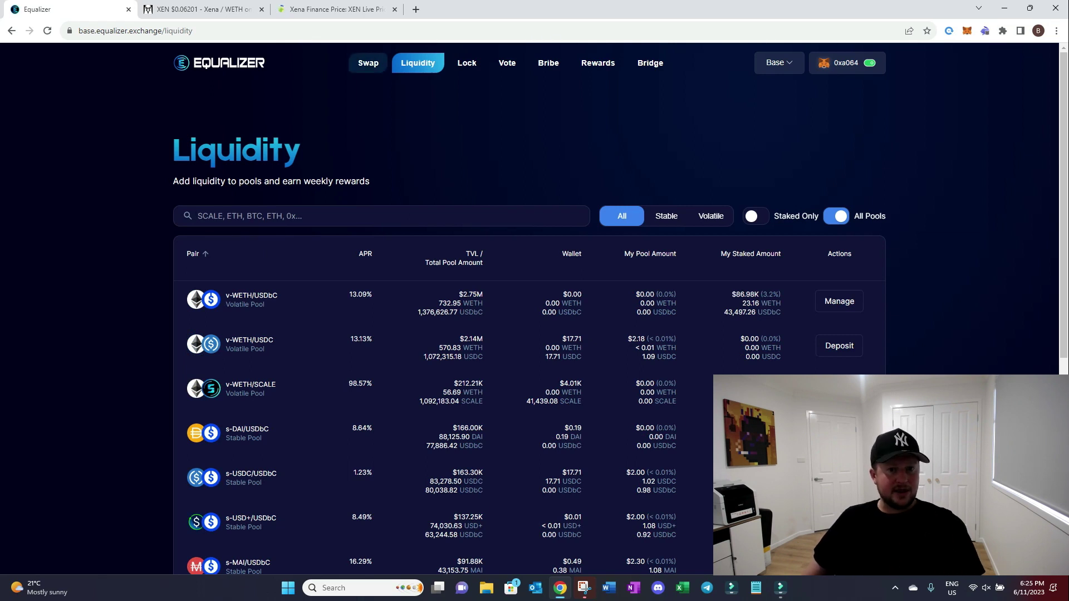
{"action": "left_click", "coordinate": [368, 63]}
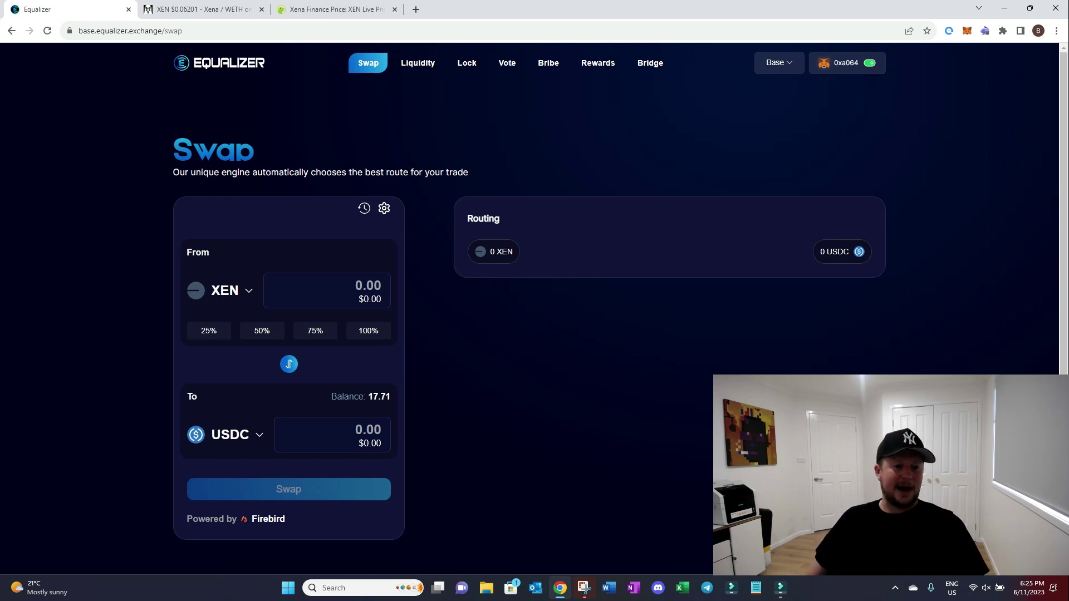
Set the entire 16.09 XEN balance as the sell amount and reload to refresh it.
{"action": "left_click", "coordinate": [289, 365]}
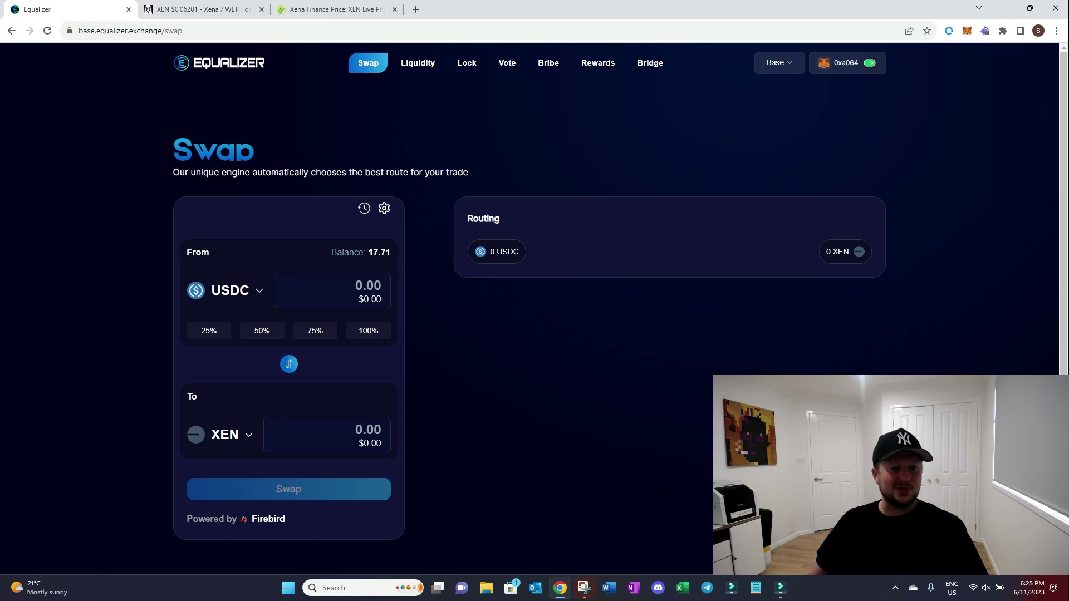
{"action": "left_click", "coordinate": [288, 364]}
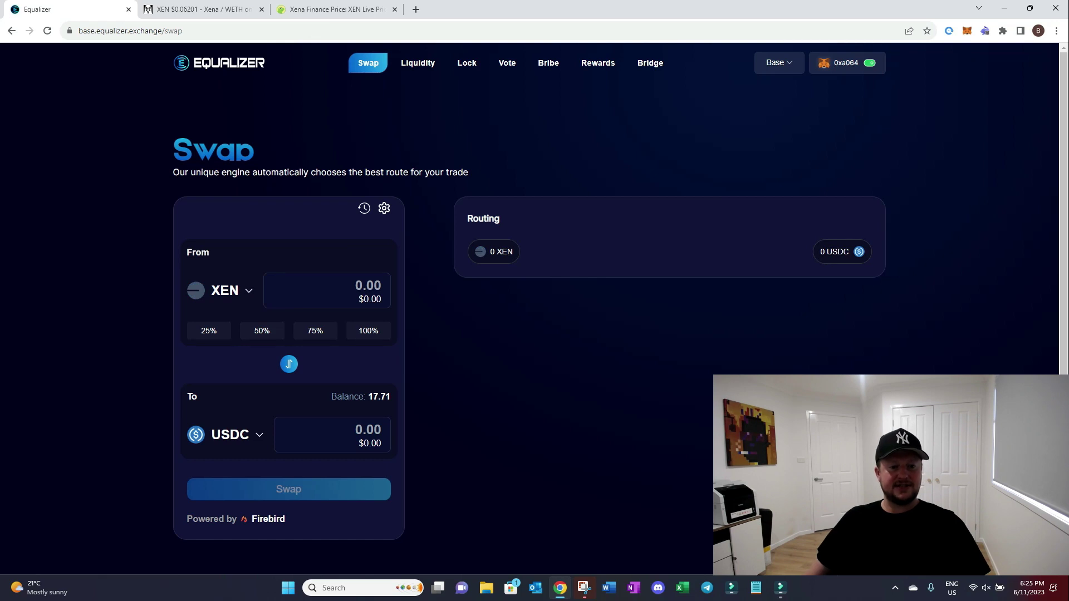
{"action": "left_click", "coordinate": [368, 330]}
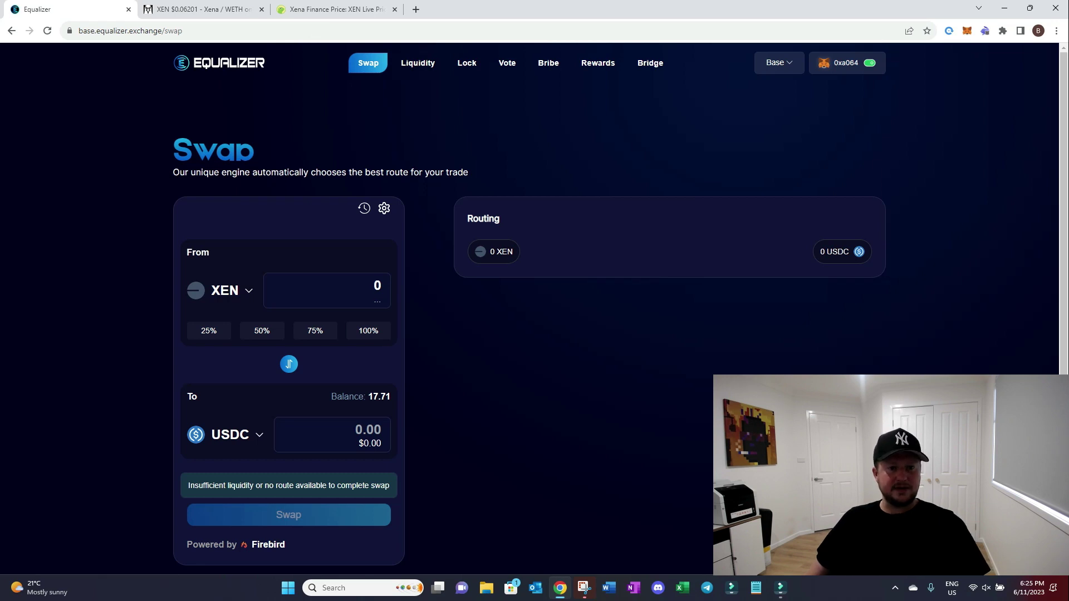
{"action": "key", "text": "F5"}
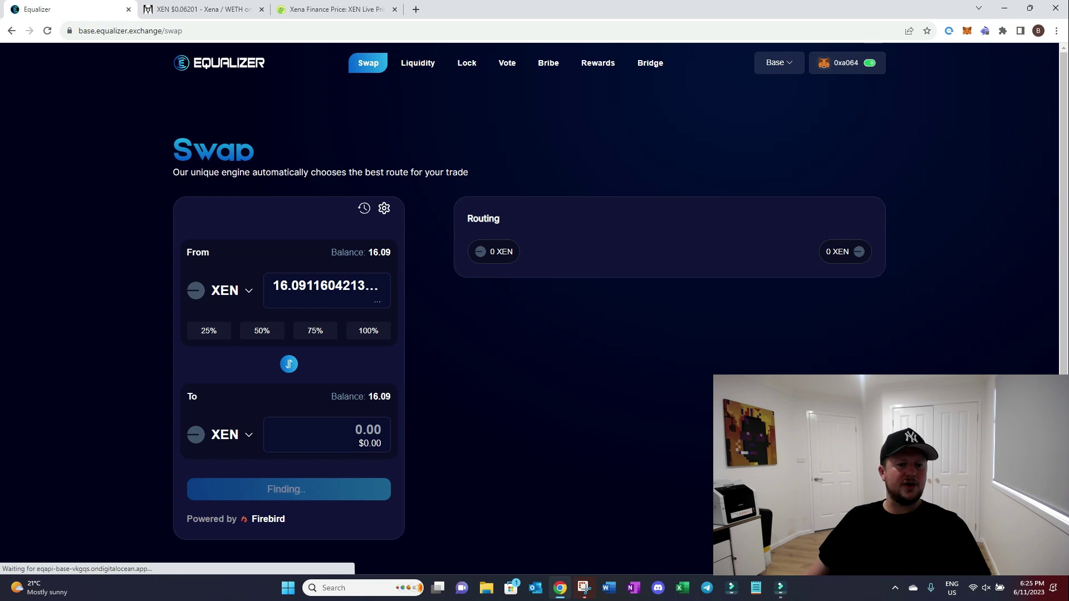
Choose SCALE as the token to receive for the 16.09 XEN.
{"action": "left_click", "coordinate": [225, 434]}
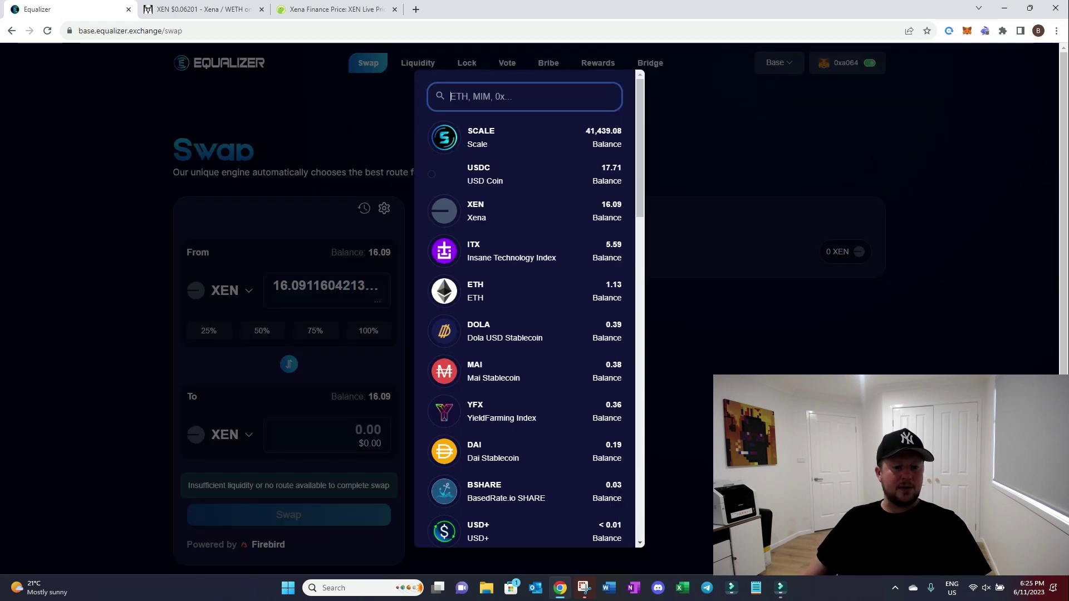
{"action": "left_click", "coordinate": [479, 134]}
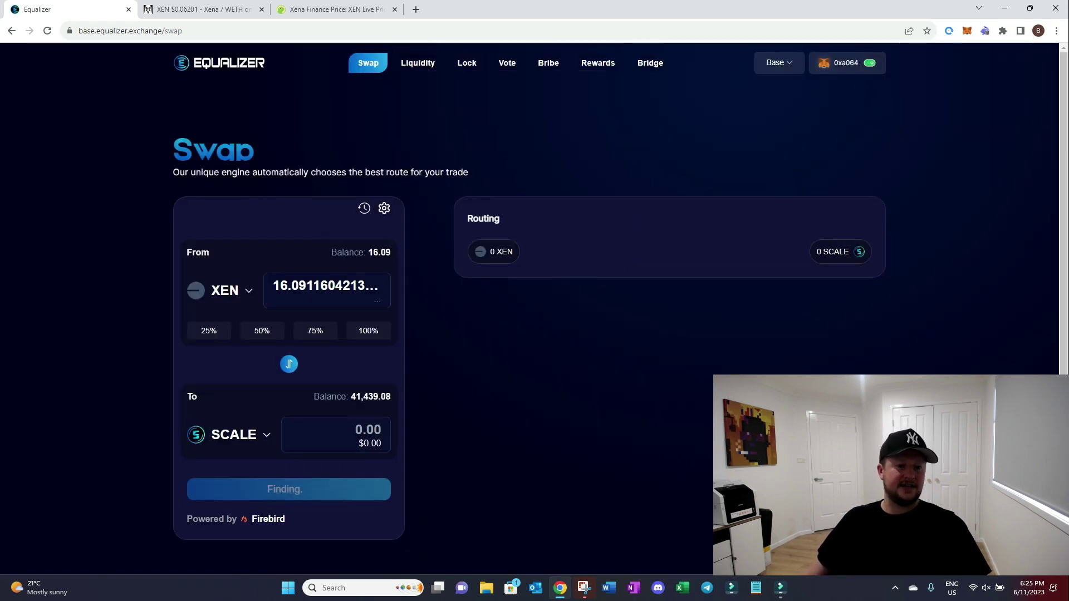